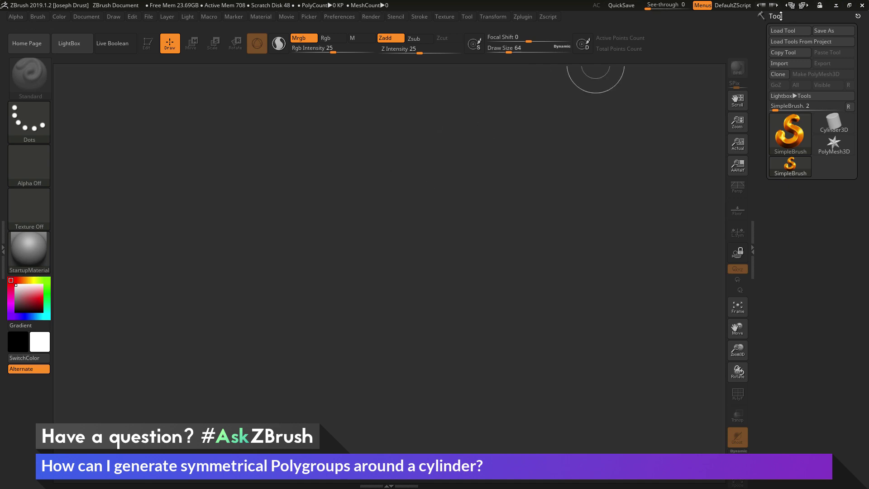
- Draw a Cylinder3D on the canvas in Edit mode, face it front-on, and make it a PolyMesh3D
left_click(834, 123)
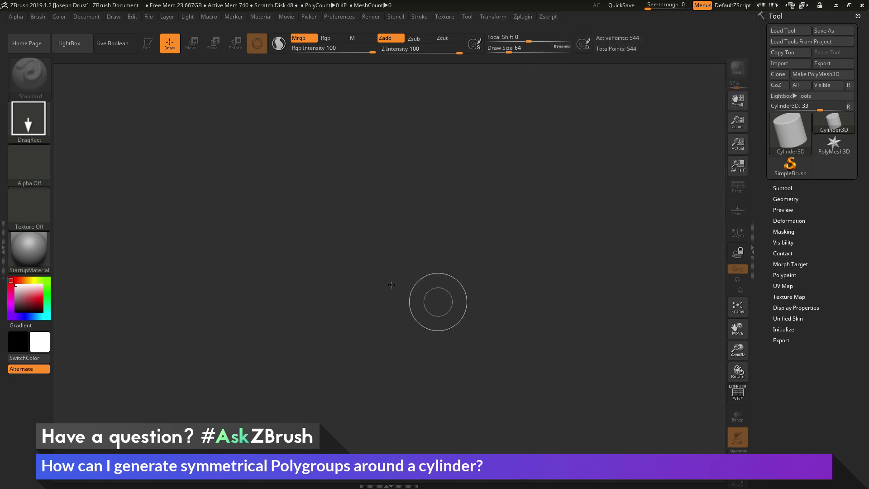
left_click_drag(375, 240, 379, 402)
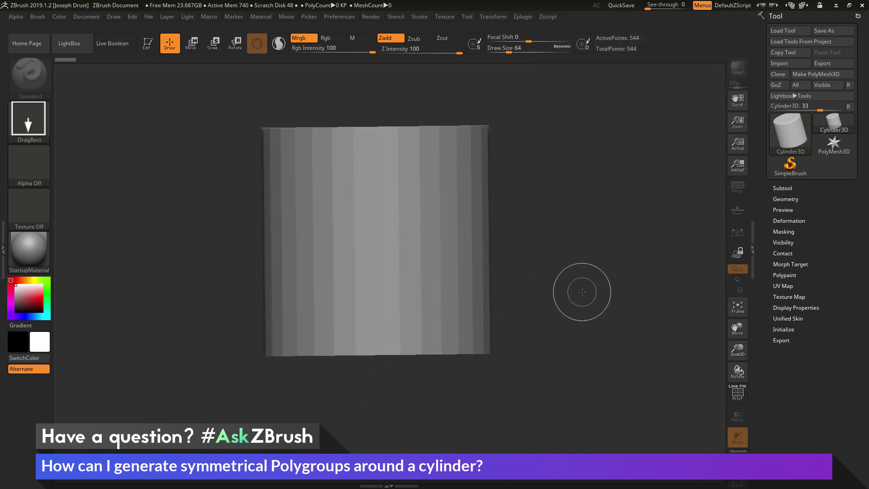
left_click(153, 42)
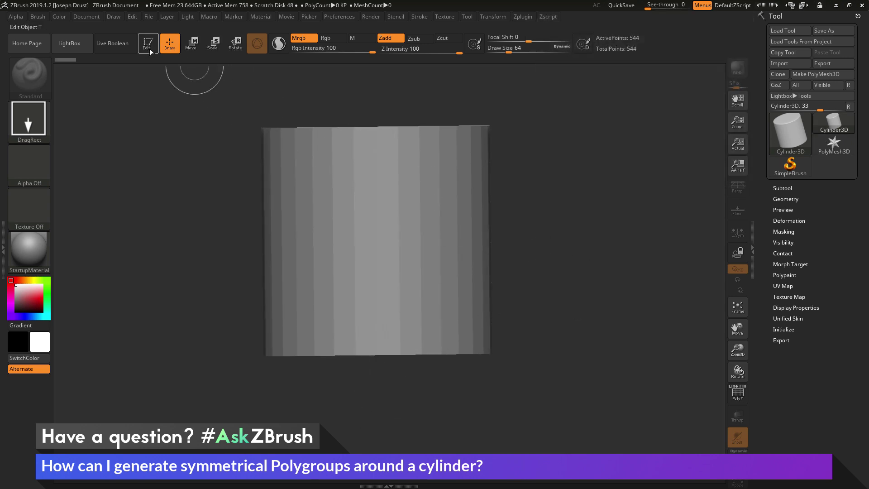
left_click(151, 43)
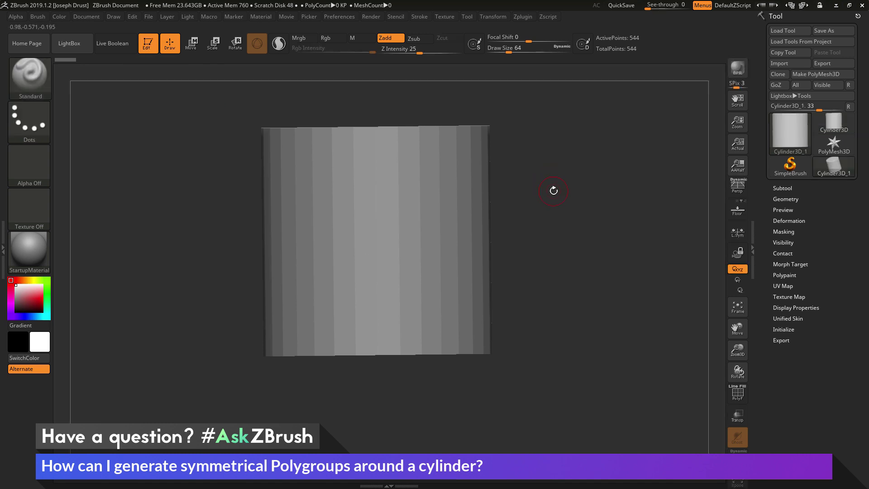
left_click_drag(585, 179, 567, 146, "shift")
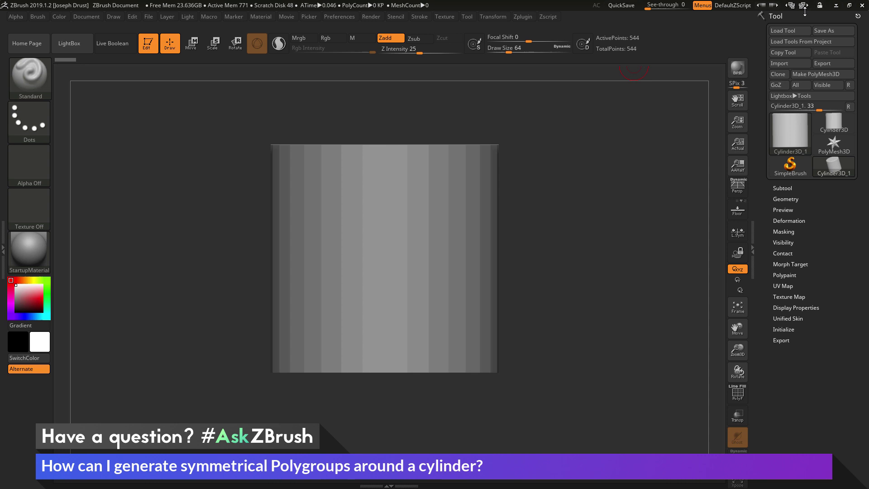
left_click(810, 74)
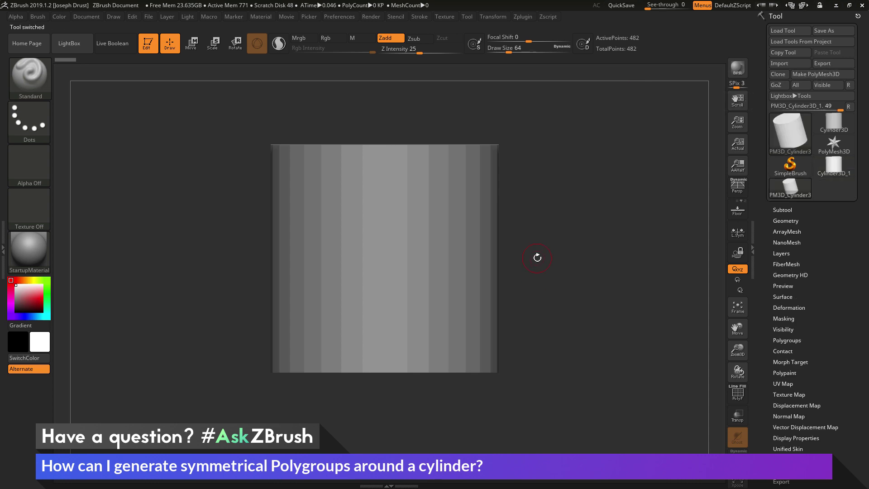
- Turn on PolyF and tilt the cylinder so its top cap and green polygon grid show
left_click(735, 398)
left_click_drag(621, 213, 475, 179)
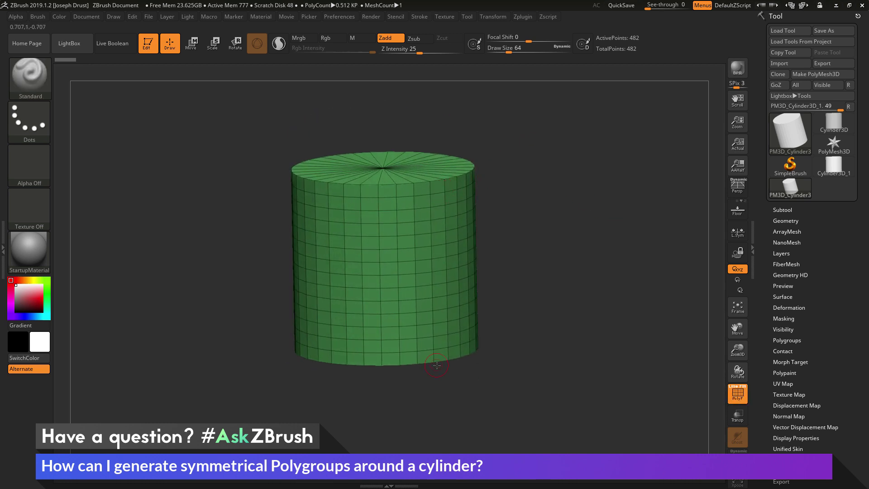
left_click_drag(506, 127, 416, 174)
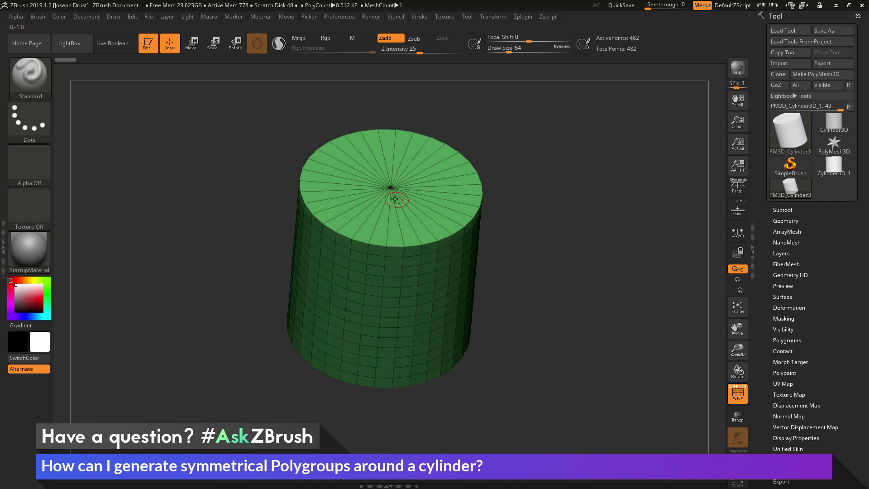
left_click_drag(537, 231, 482, 235)
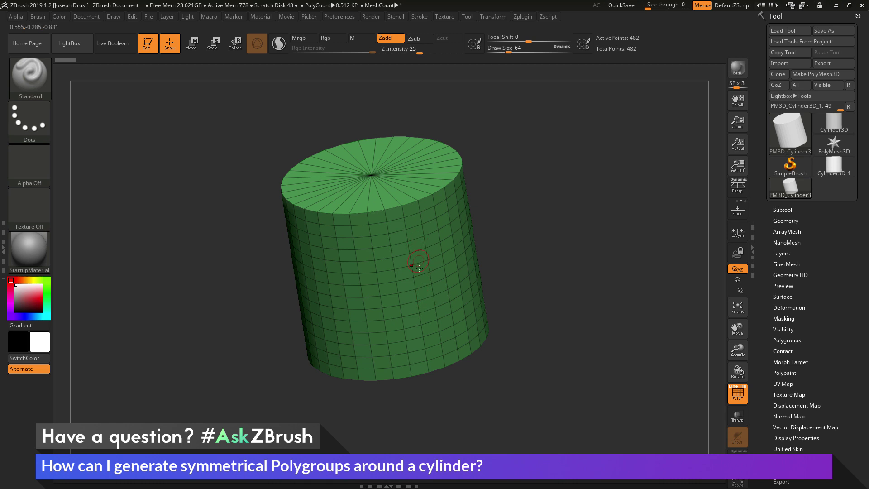
left_click_drag(423, 277, 473, 240)
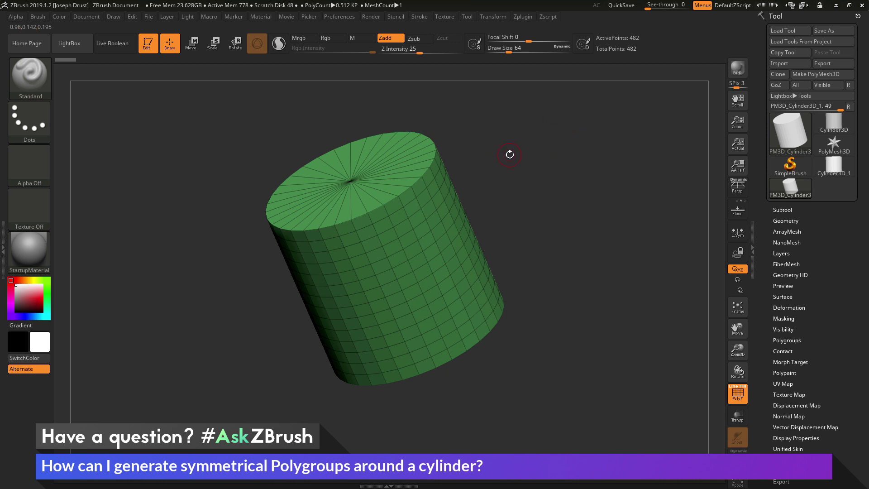
- Enable radial symmetry on the Y axis with RadialCount 8 in the Transform settings
left_click(492, 15)
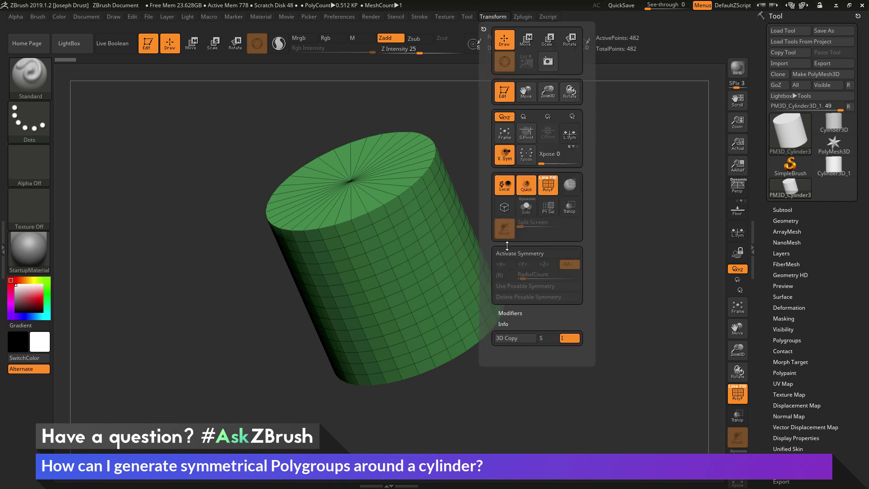
left_click(526, 254)
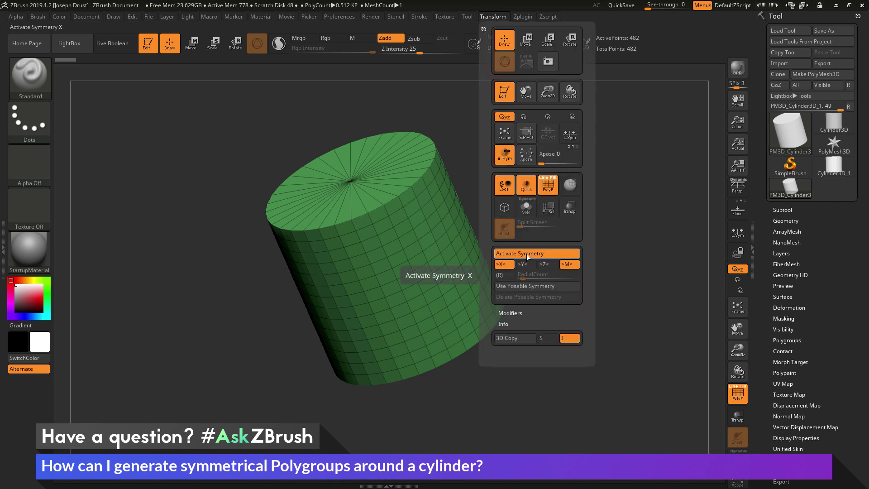
left_click(505, 275)
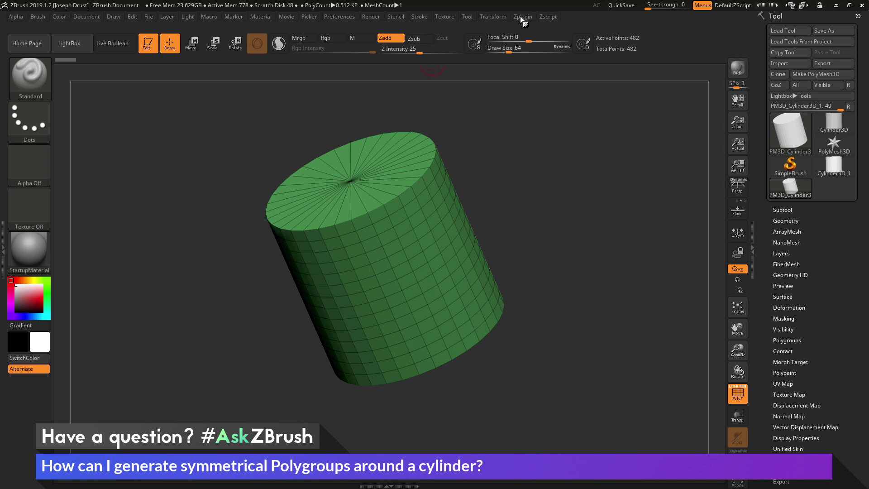
left_click(490, 16)
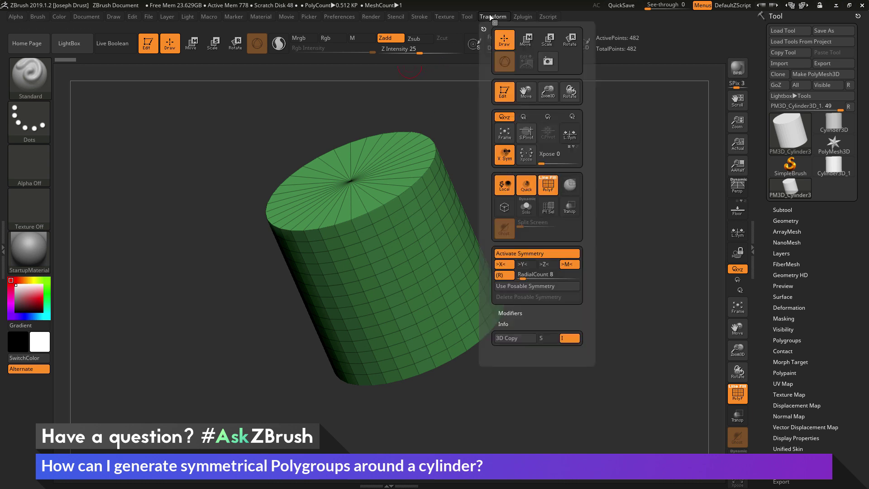
left_click(531, 265)
left_click(507, 266)
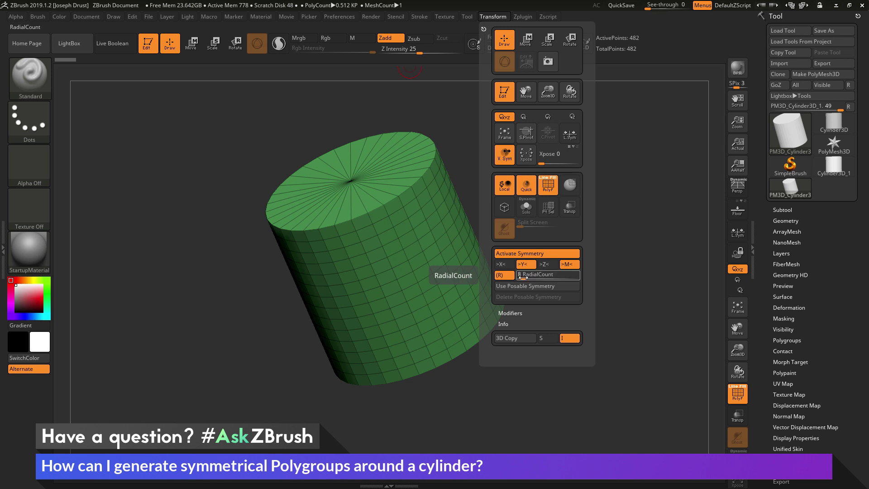
left_click_drag(507, 279, 437, 260)
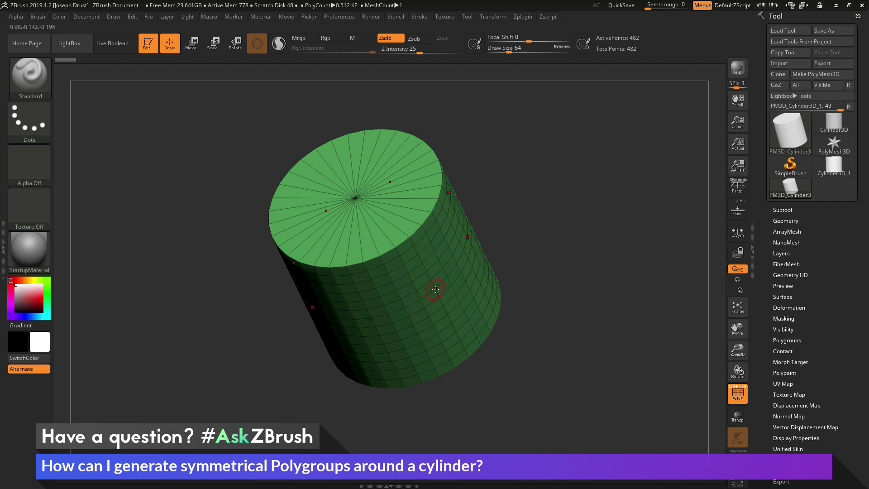
- Mask-paint vertical bands down the cylinder's side, repeated radially by symmetry
left_click_drag(533, 254, 541, 208)
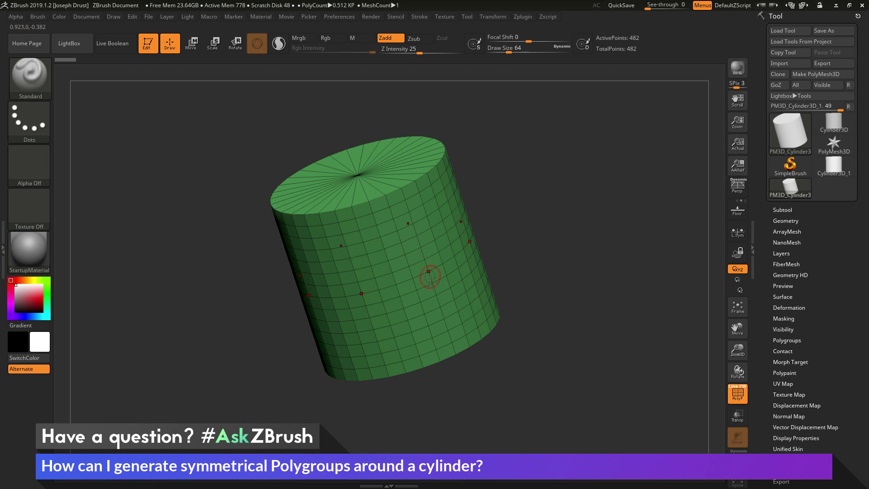
key("ctrl")
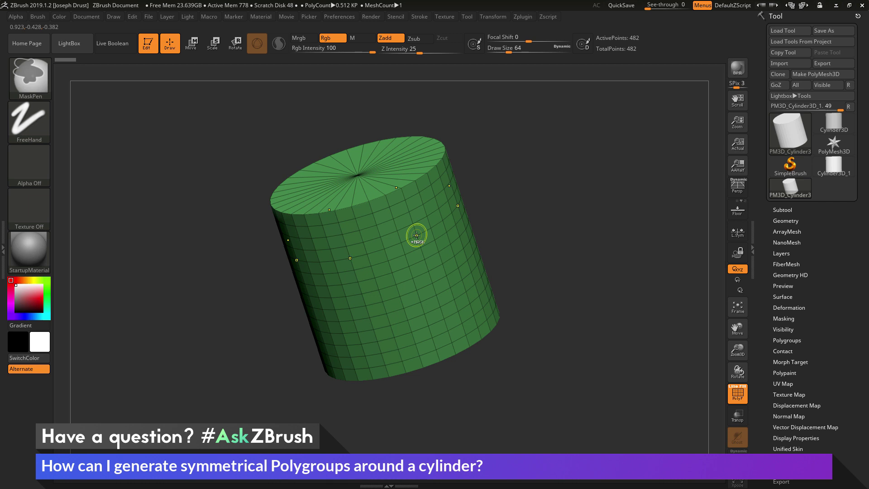
left_click_drag(417, 235, 433, 296, "ctrl")
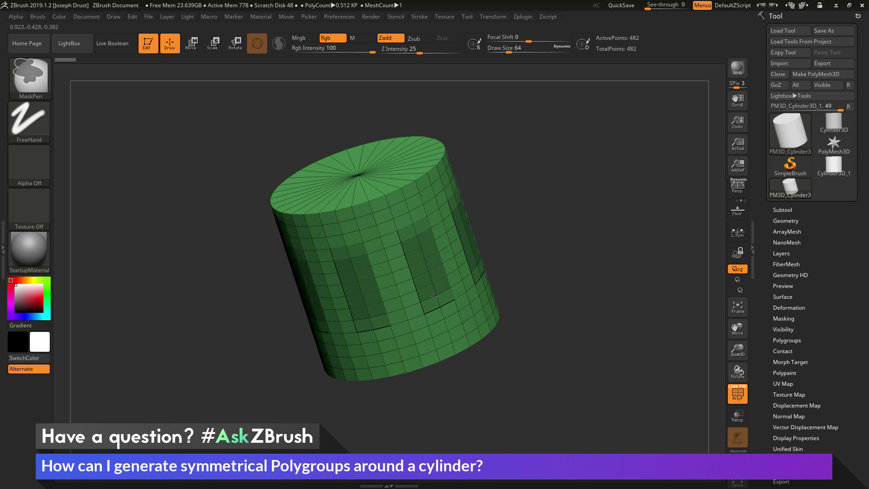
left_click_drag(445, 293, 433, 230, "ctrl")
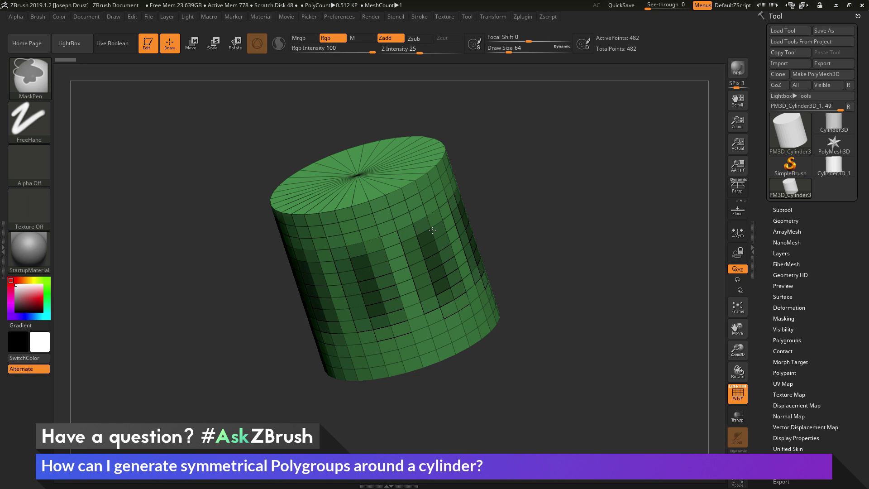
mouse_move(430, 230)
left_mouse_down("ctrl")
mouse_move(420, 240)
mouse_move(426, 271)
mouse_move(435, 293)
mouse_move(450, 288)
mouse_move(421, 231)
mouse_move(424, 262)
mouse_move(436, 297)
mouse_move(443, 288)
left_mouse_up("ctrl")
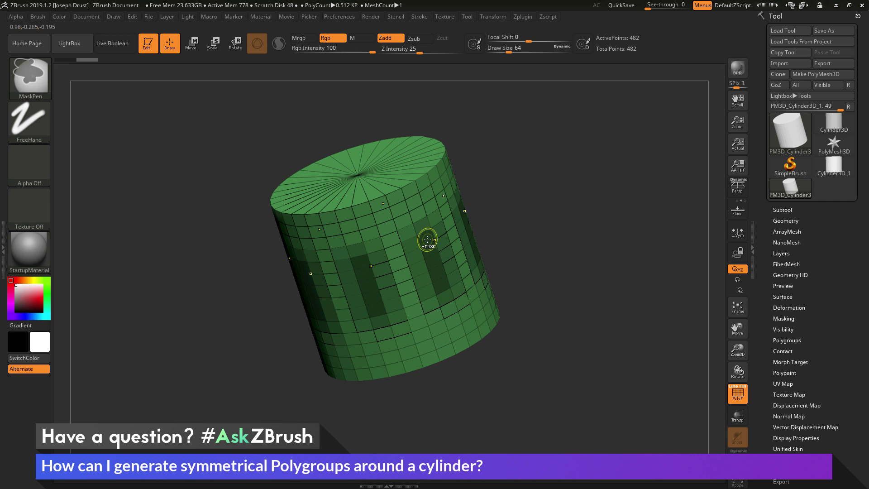
left_click_drag(831, 343, 827, 105)
- Apply Group Masked Clear Mask to make the bands a blue polygroup, then clear leftover mask
left_click(828, 252)
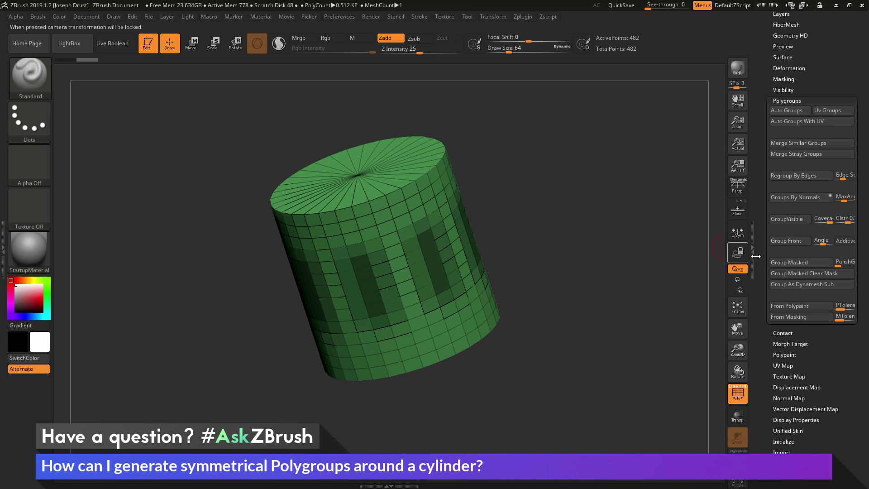
key("ctrl")
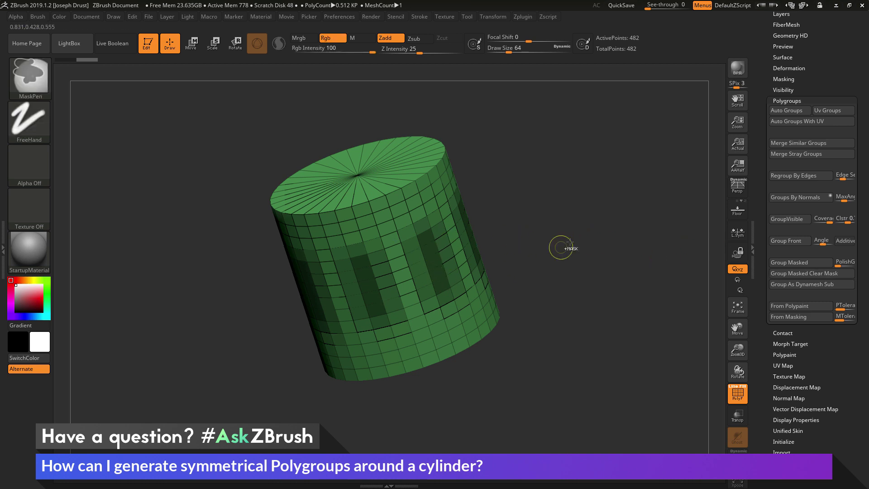
mouse_move(569, 240)
left_mouse_down("ctrl")
mouse_move(589, 225)
mouse_move(501, 228)
left_mouse_up("ctrl")
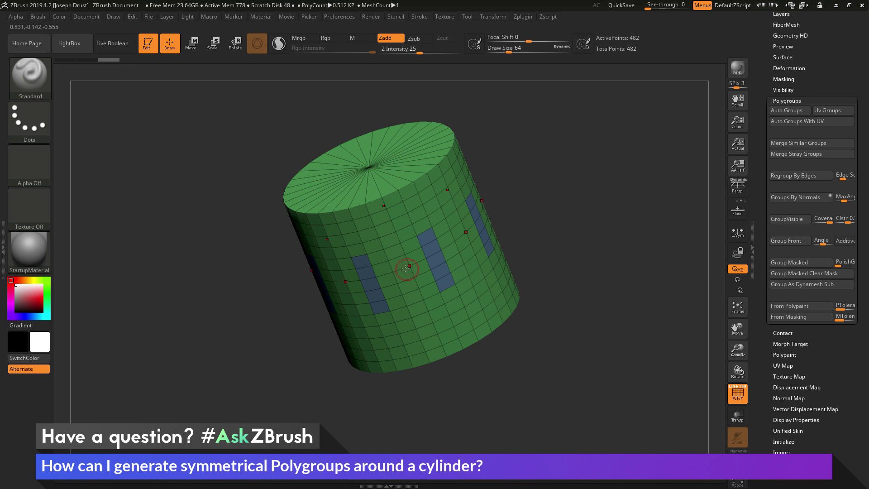
- Mask a band across the cylinder's middle and group it as purple polygroups with Ctrl+W
key("ctrl")
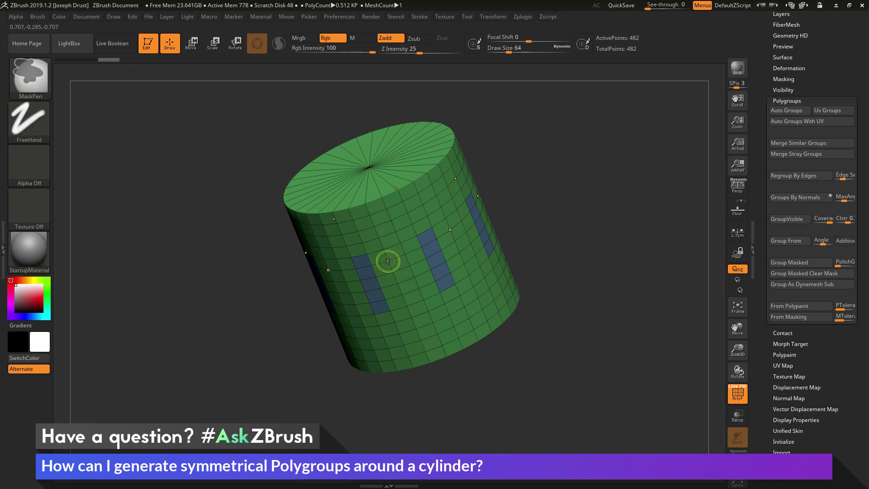
mouse_move(388, 261)
left_mouse_down("ctrl")
mouse_move(402, 293)
mouse_move(417, 290)
mouse_move(404, 256)
left_mouse_up("ctrl")
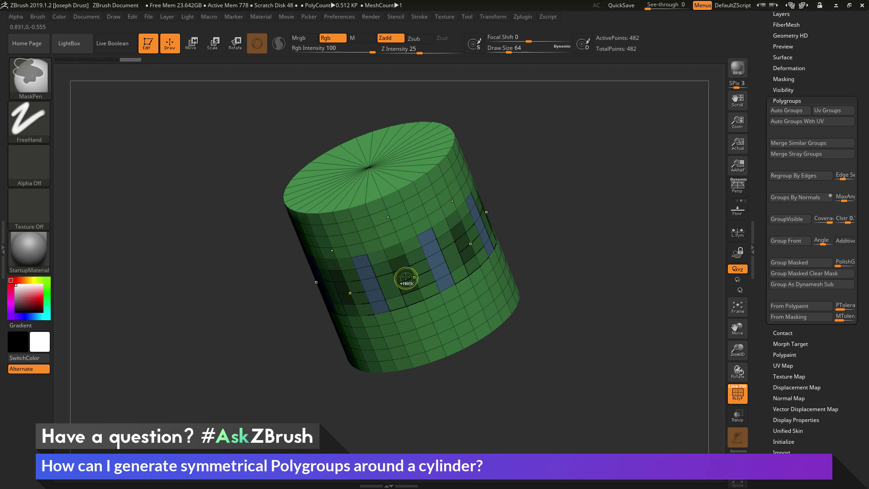
key("ctrl")
key("ctrl+w")
mouse_move(563, 340)
left_mouse_down()
mouse_move(563, 319)
mouse_move(562, 334)
left_mouse_up()
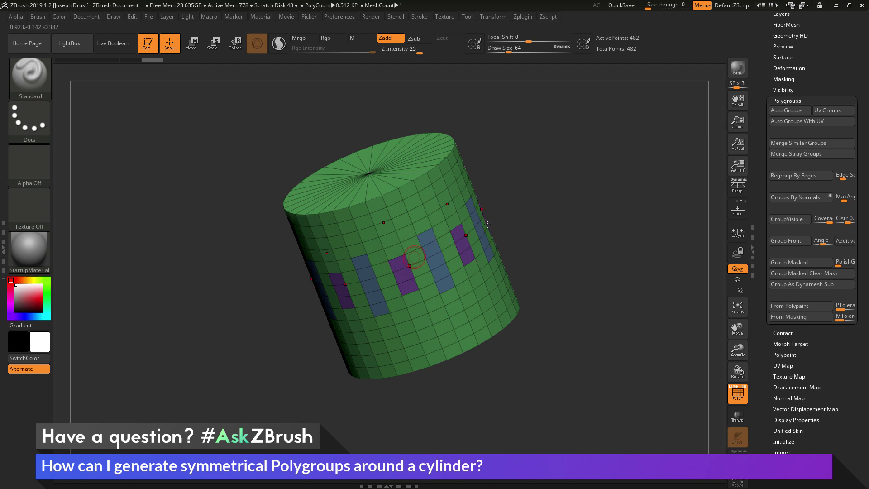
- Run Polygroups Auto Groups to restore one green group, then show the Brush palette
left_click(781, 111)
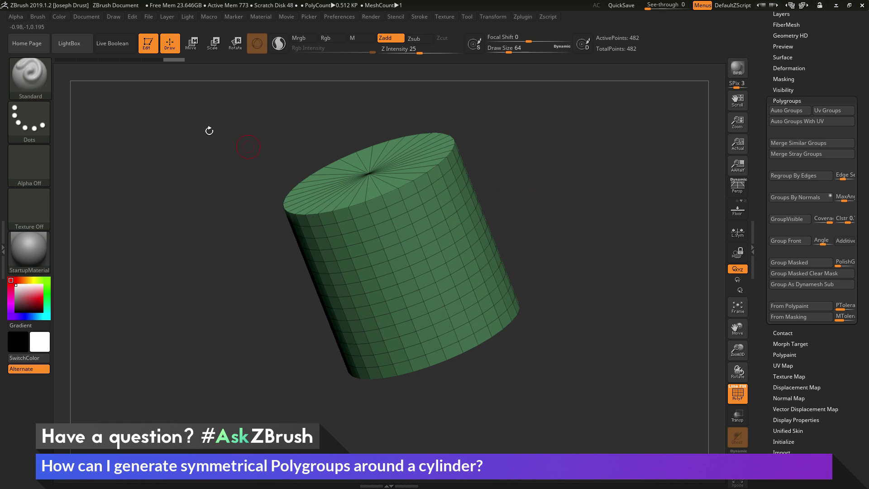
left_click(38, 75)
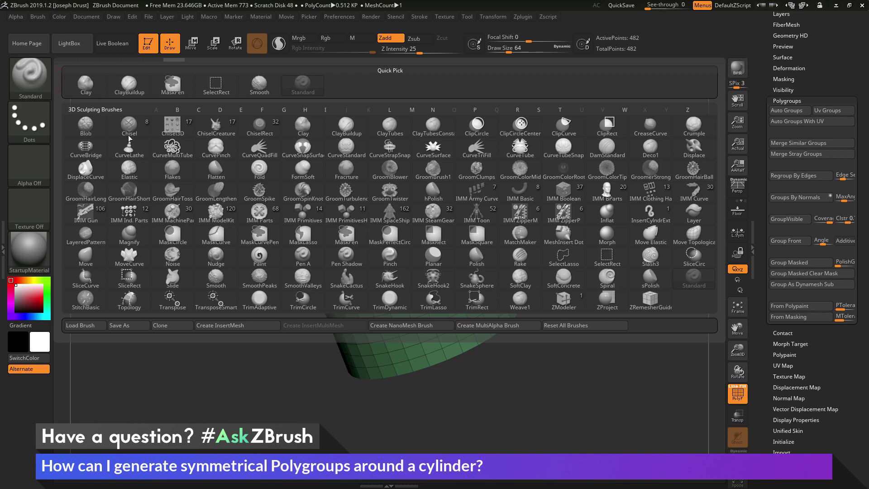
- Select the ZModeler brush and bring up its polygon action menu over the cylinder
left_click(575, 306)
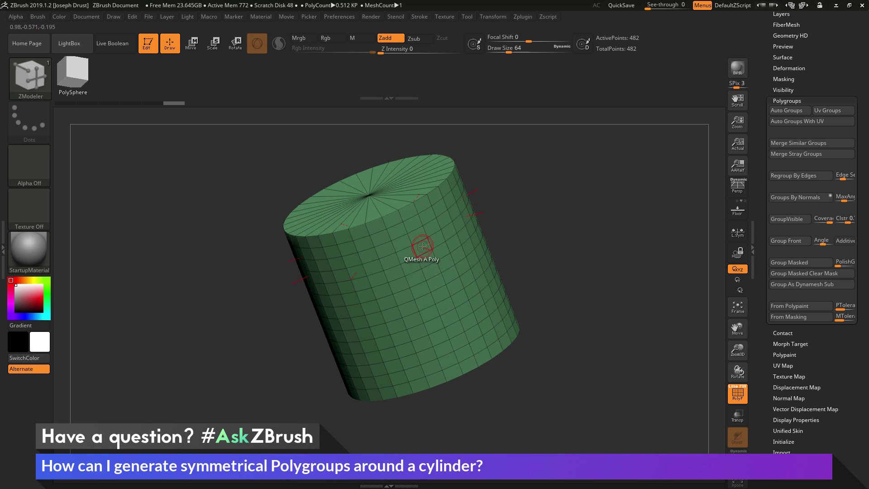
key("space")
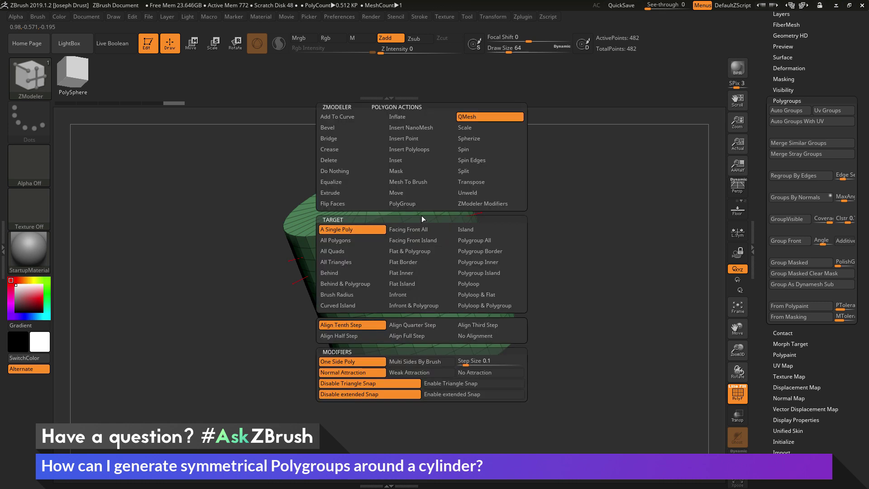
- Choose the ZModeler PolyGroup action with the A Single Poly target
left_click(413, 204)
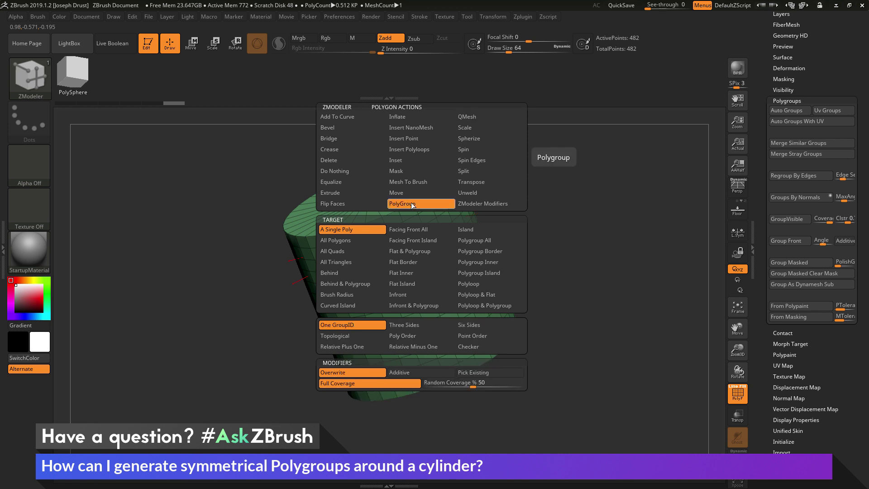
left_click(349, 229)
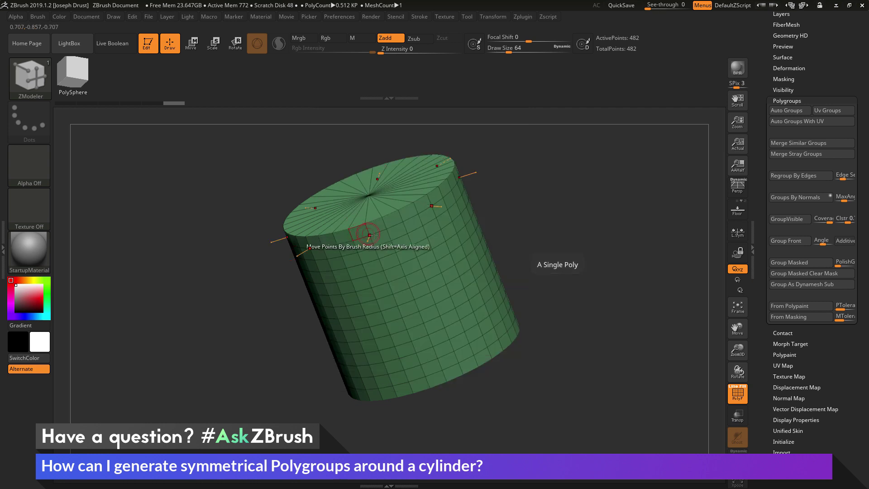
- Click single polygons to build radially repeated purple L- and S-shaped polygroups down the side
left_click(410, 266)
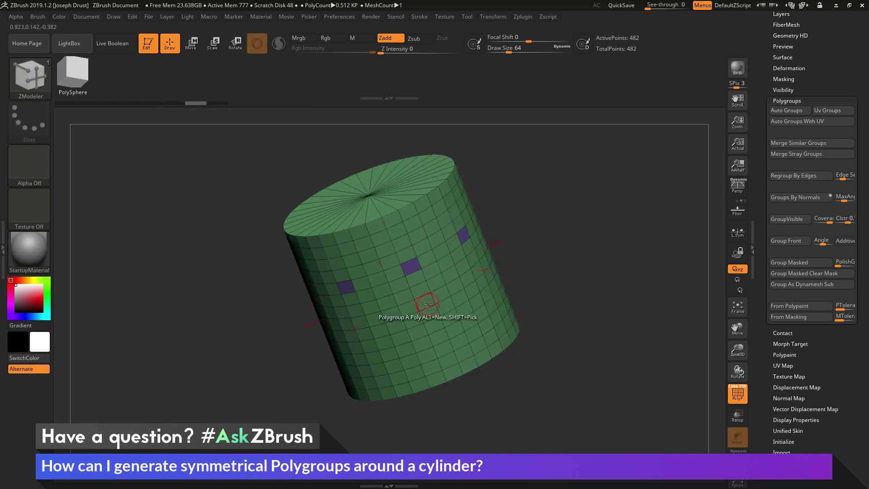
left_click(406, 256)
left_click(422, 246)
left_click(418, 282)
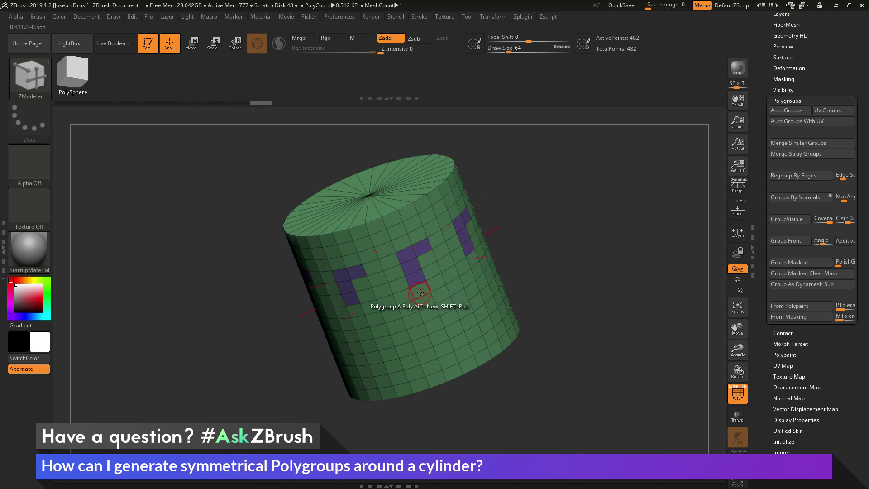
left_click(421, 292)
left_click(405, 300)
left_click(414, 318)
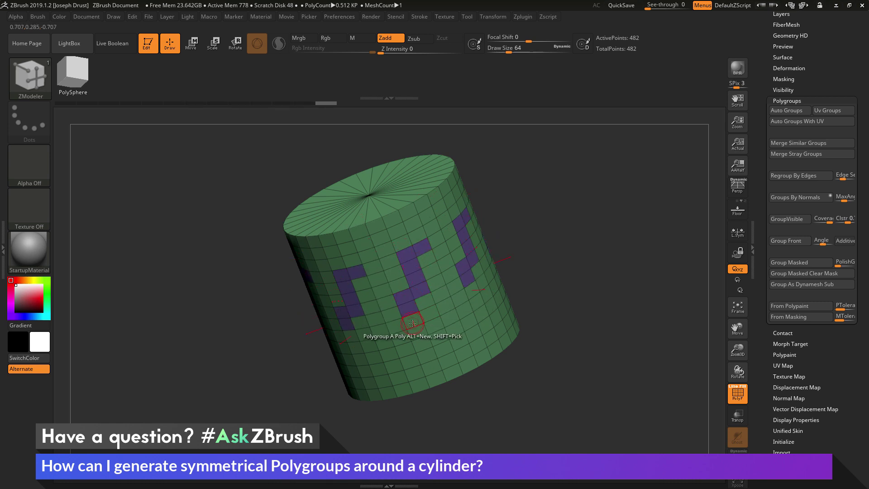
left_click(419, 331)
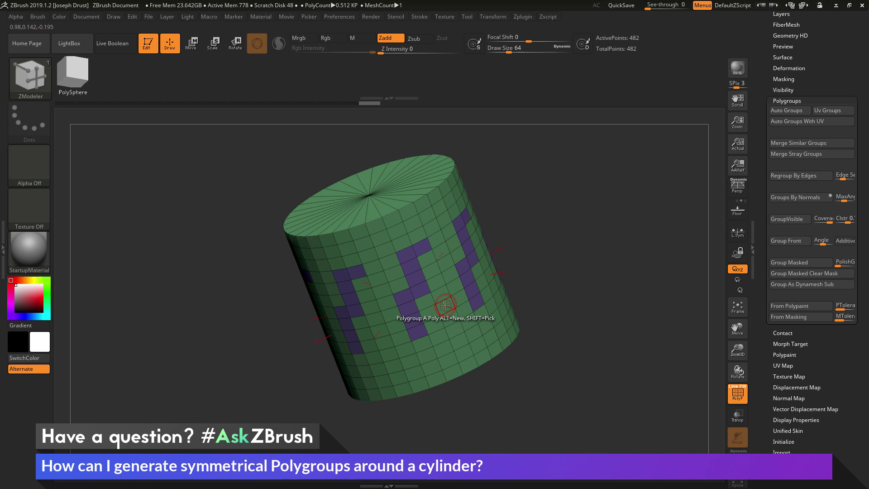
- Paint grey polygroup strips and an upper ring, then merge the grey into purple
mouse_move(446, 304)
left_mouse_down()
mouse_move(457, 340)
mouse_move(446, 345)
left_mouse_up()
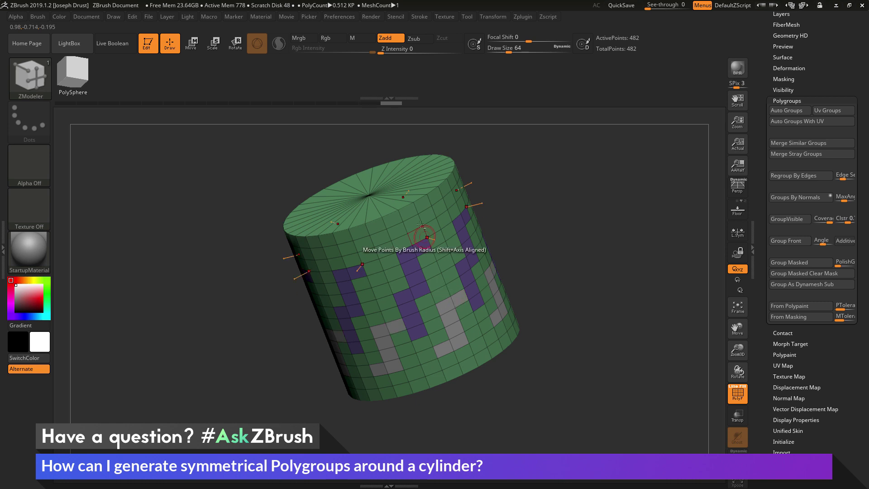
left_click(391, 243)
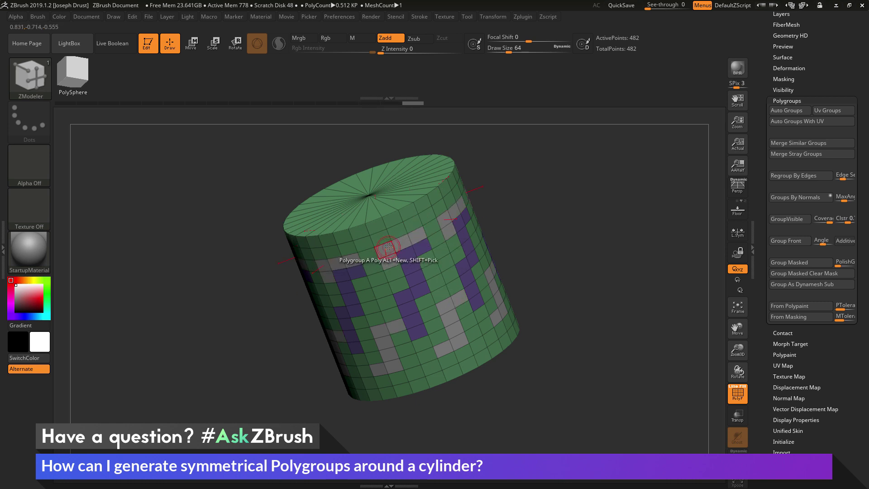
left_click(386, 249)
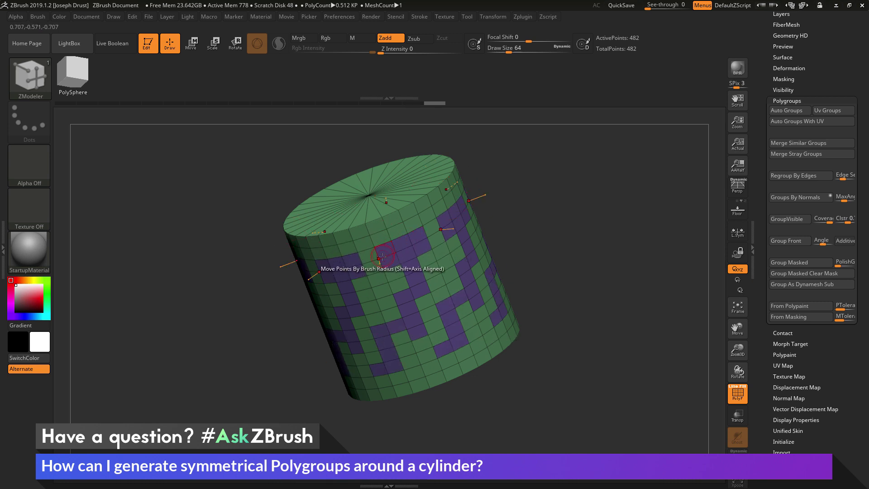
- Reset the cylinder to one purple group and paint a radially repeated lighter block strip
left_click(782, 109)
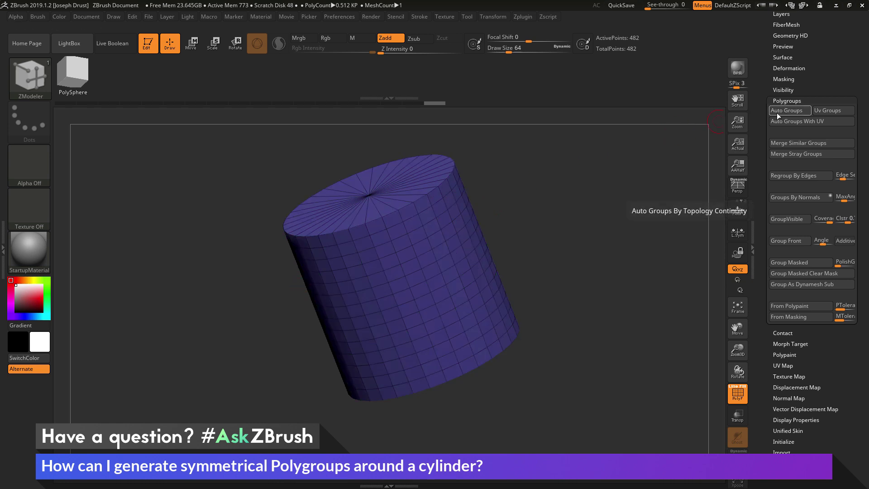
left_click(402, 244)
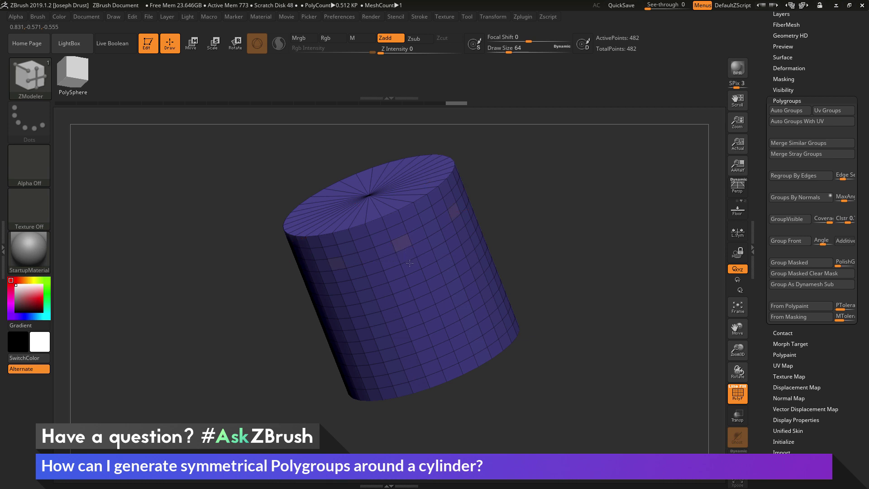
left_click(410, 261)
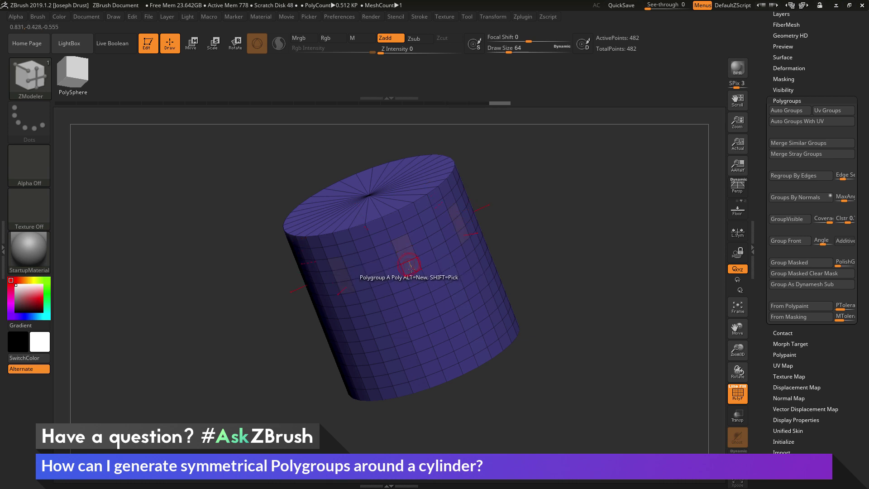
mouse_move(435, 278)
left_mouse_down()
mouse_move(450, 319)
mouse_move(432, 330)
mouse_move(412, 322)
mouse_move(425, 334)
mouse_move(398, 339)
mouse_move(408, 362)
mouse_move(451, 317)
left_mouse_up()
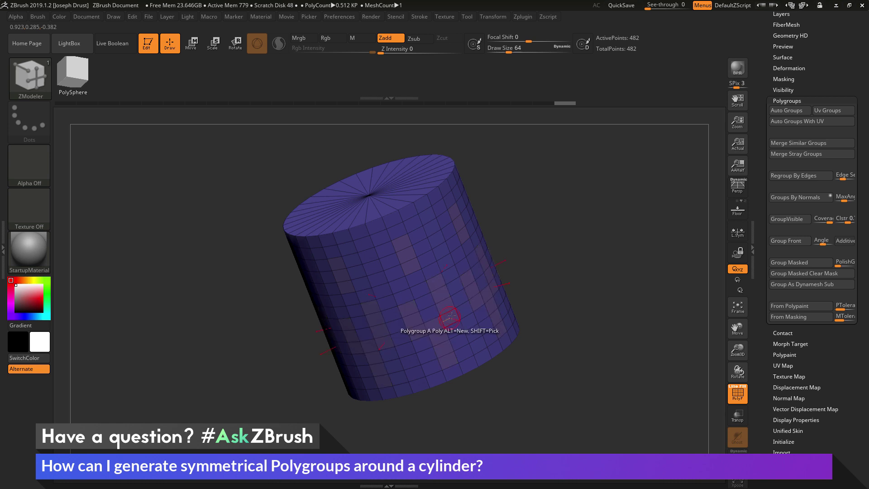
- Start a new group of symmetric quads and cycle it until it turns green
left_click(416, 235)
left_click(417, 235)
left_click(417, 235)
left_click(417, 235)
left_click(417, 235)
left_click(417, 235)
left_click(417, 235)
left_click(416, 235)
- Grow the green patches with extra quads to the side, upward and downward
left_click(418, 247)
left_click(432, 229)
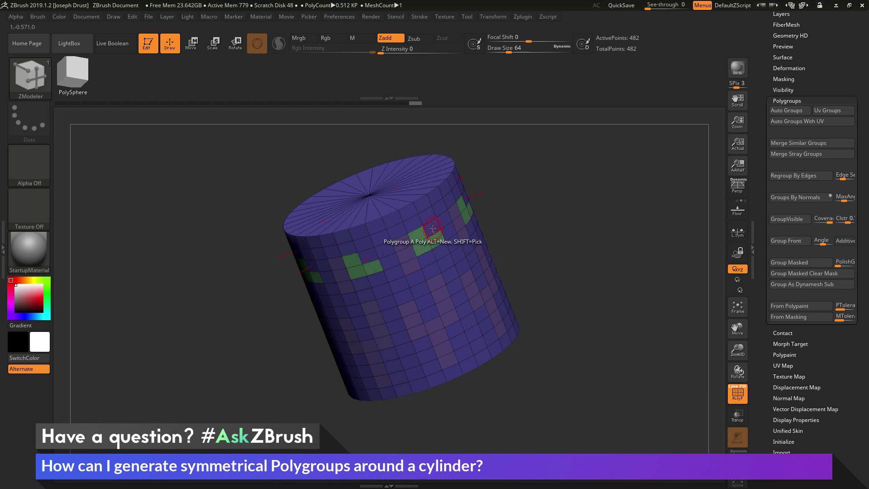
left_click(425, 218)
left_click(425, 205)
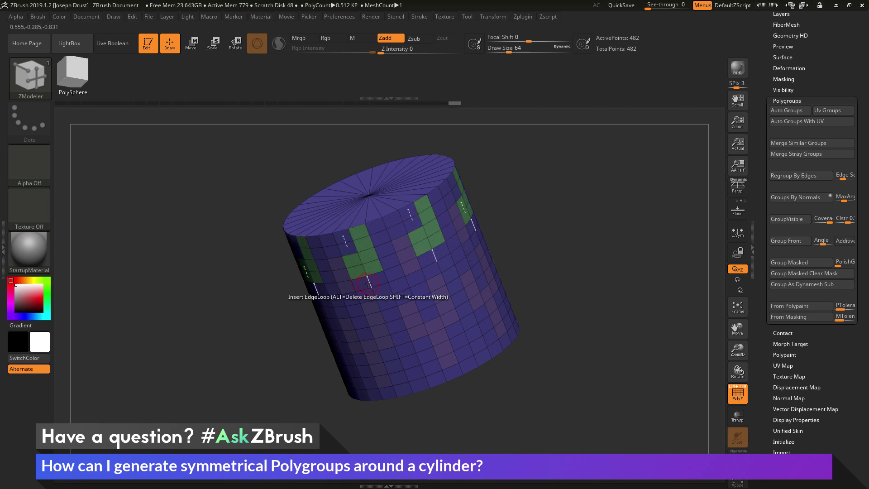
left_click(419, 276)
left_click(426, 303)
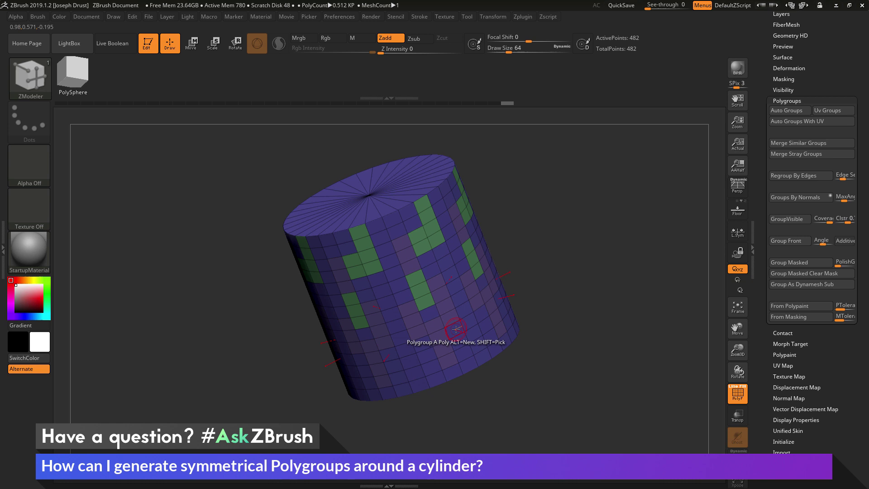
- Remove the stray grey polygroup strip painted across the cylinder
mouse_move(456, 329)
left_mouse_down()
mouse_move(425, 336)
mouse_move(408, 311)
mouse_move(424, 301)
left_mouse_up()
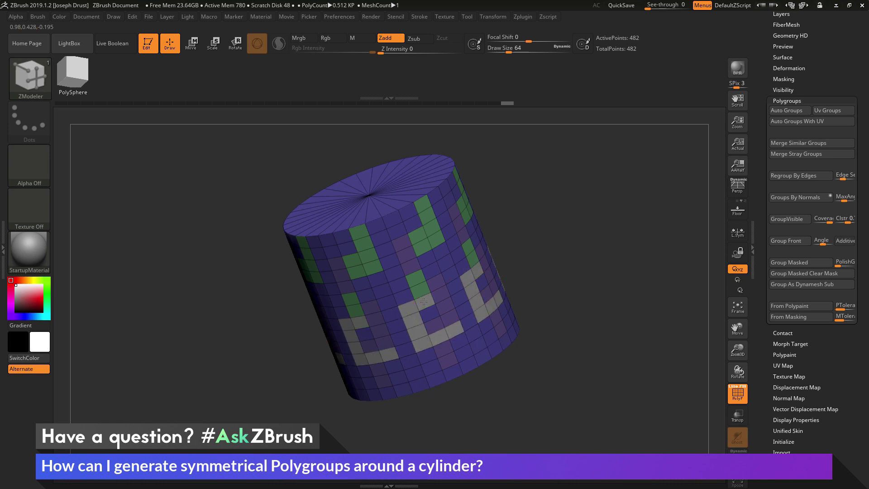
key("ctrl+z")
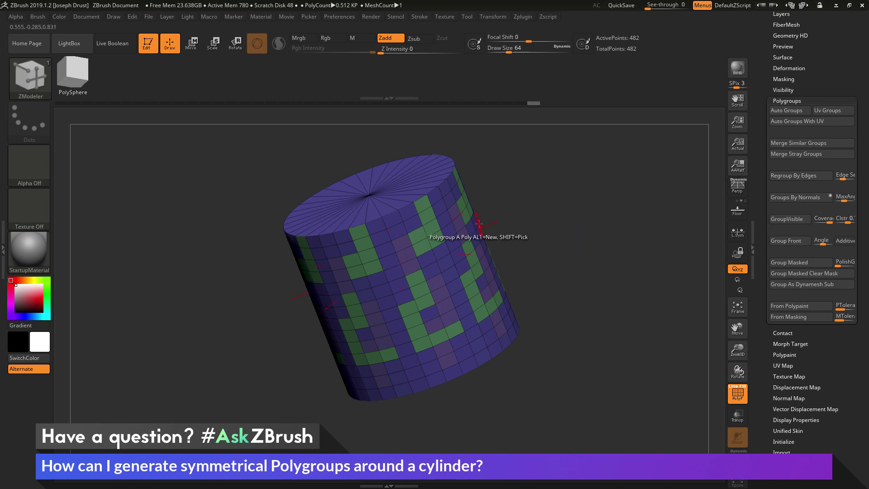
left_click(491, 15)
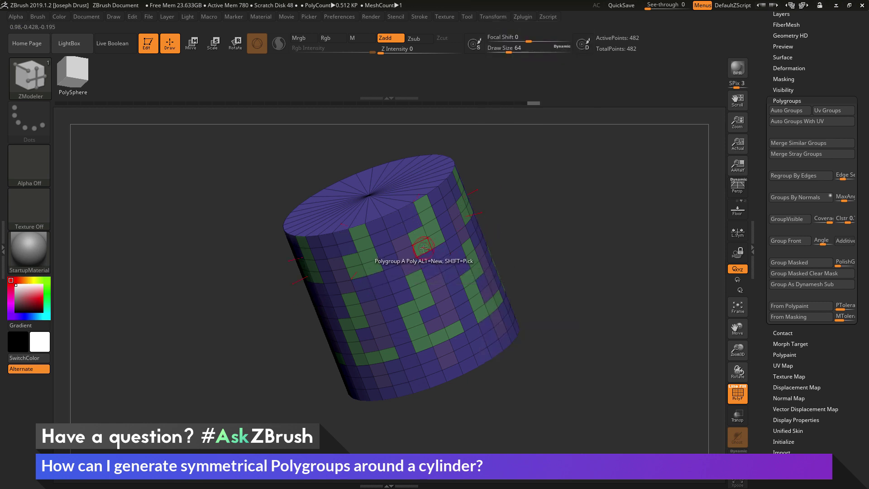
- Mask patches on the cylinder's front with MaskPen and turn them into a blue polygroup
key("space")
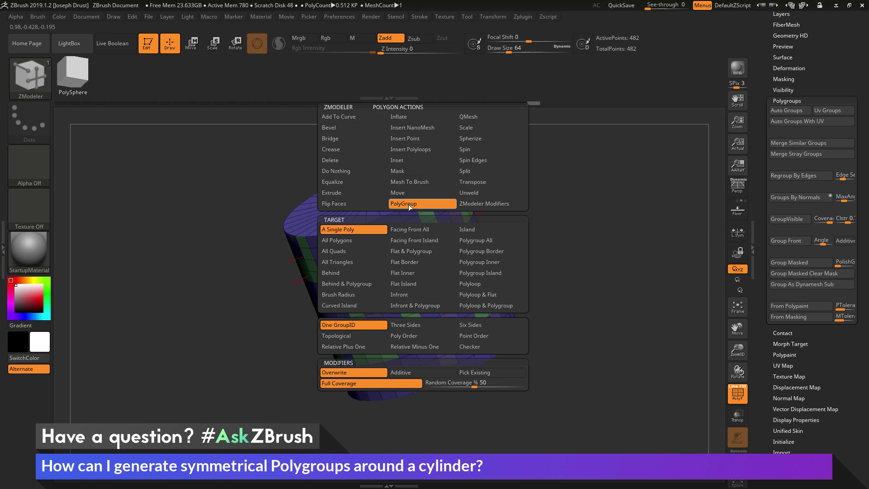
left_click(417, 204)
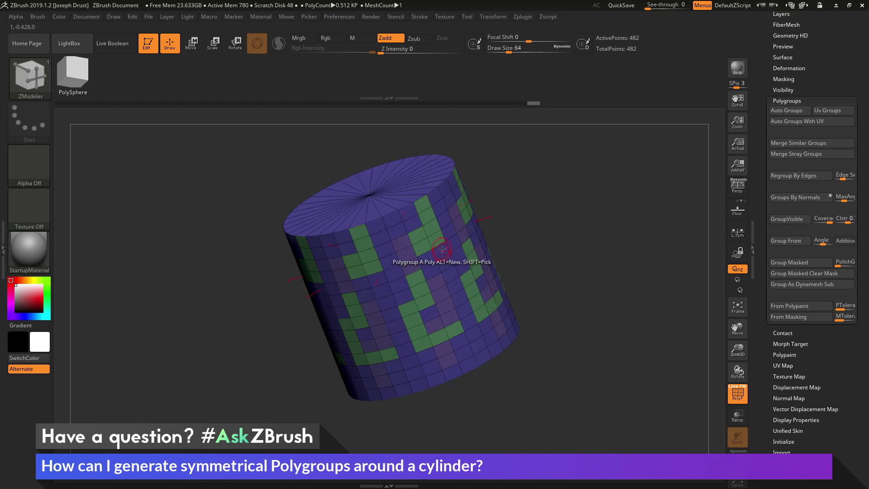
key("ctrl")
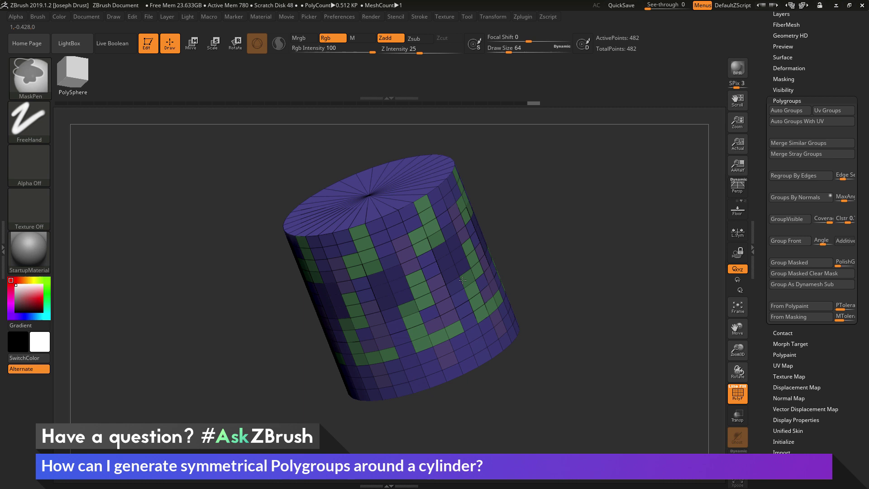
mouse_move(463, 280)
left_mouse_down("ctrl")
mouse_move(469, 297)
mouse_move(478, 292)
mouse_move(456, 236)
left_mouse_up("ctrl")
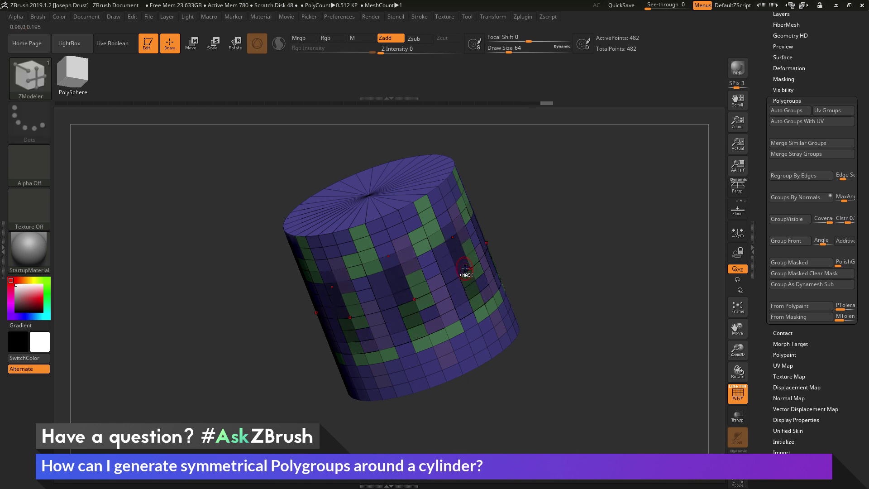
key("ctrl+w")
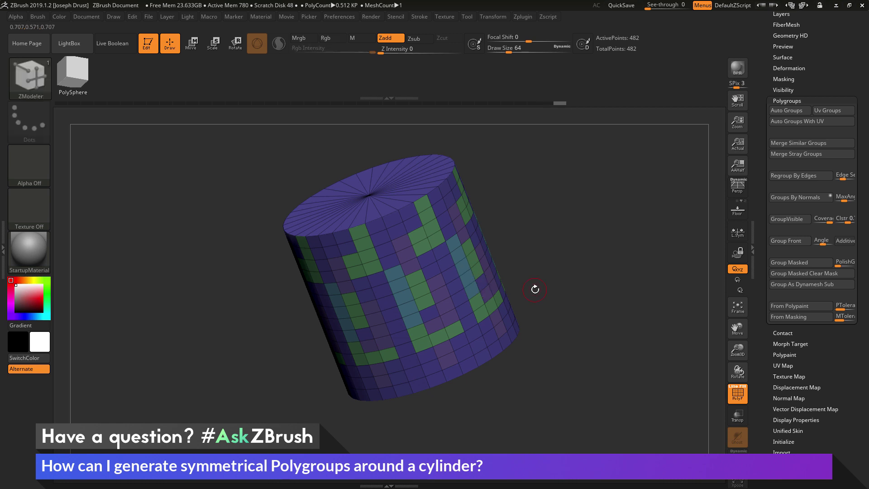
left_click_drag(589, 249, 554, 261)
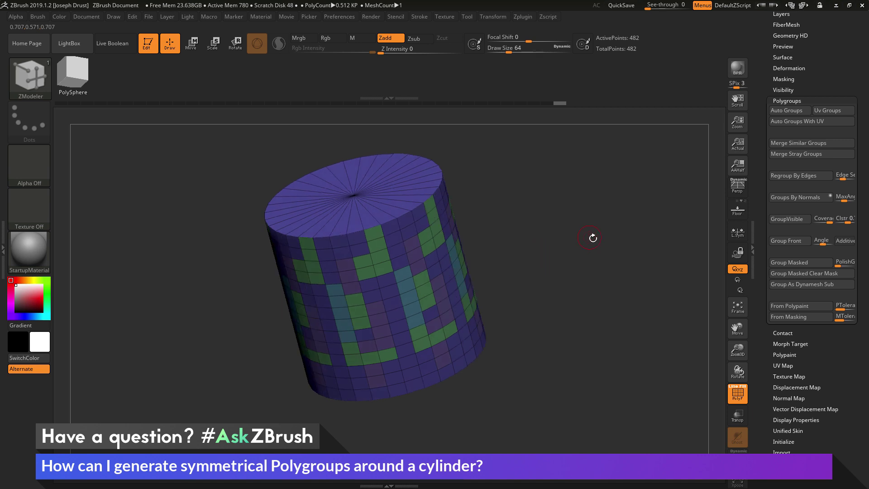